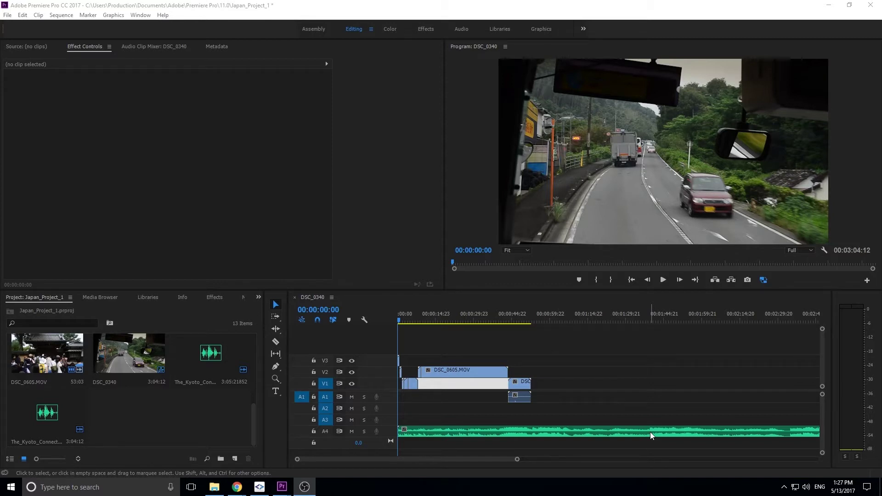
- Split the A4 music clip with the Razor tool at two points, including where DSC_0605.MOV ends
{"action": "left_click", "coordinate": [633, 399]}
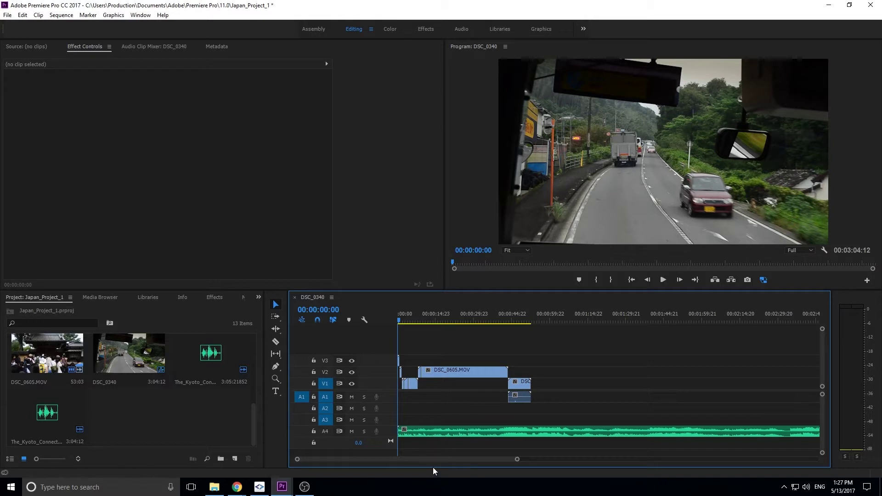
{"action": "mouse_move", "coordinate": [435, 458]}
{"action": "left_mouse_down"}
{"action": "mouse_move", "coordinate": [500, 468]}
{"action": "mouse_move", "coordinate": [430, 458]}
{"action": "left_mouse_up"}
{"action": "left_click_drag", "start_coordinate": [437, 459], "coordinate": [397, 463]}
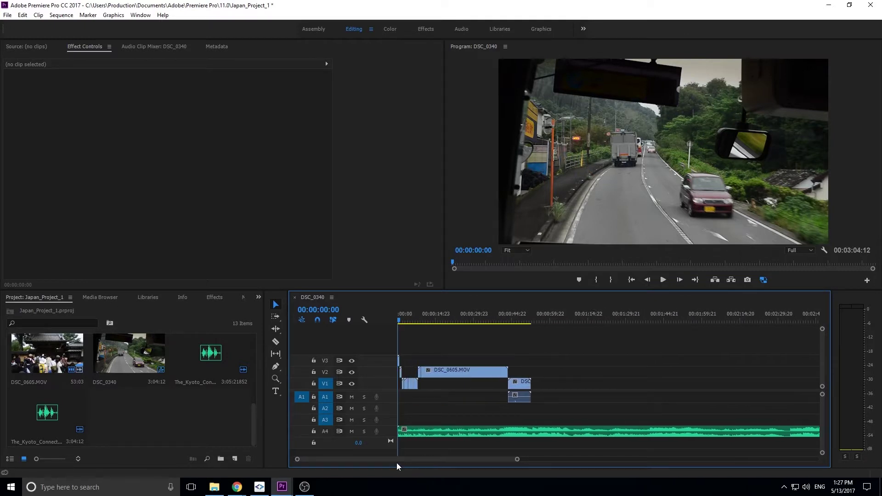
{"action": "left_click", "coordinate": [457, 431]}
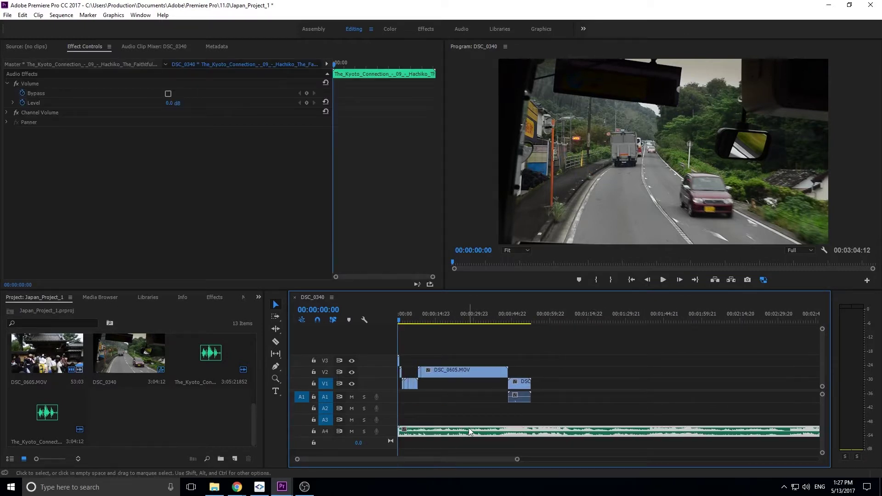
{"action": "key", "text": "c"}
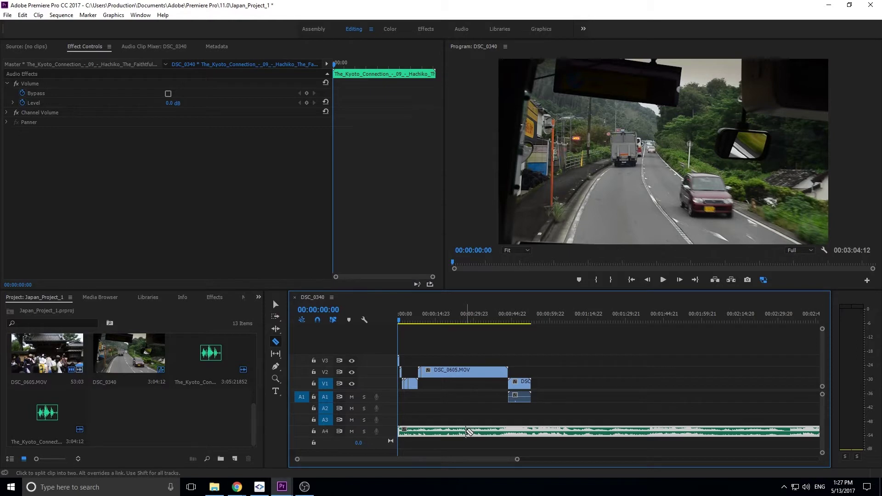
{"action": "left_click", "coordinate": [468, 431]}
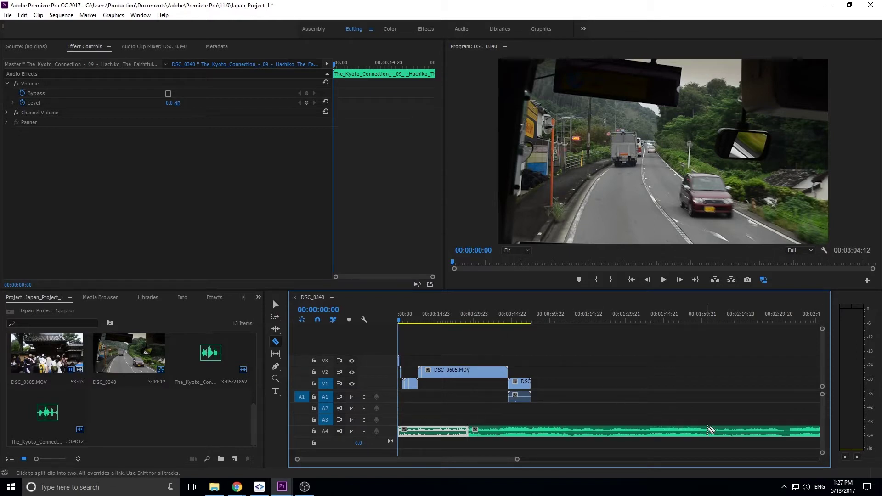
{"action": "left_click", "coordinate": [508, 432]}
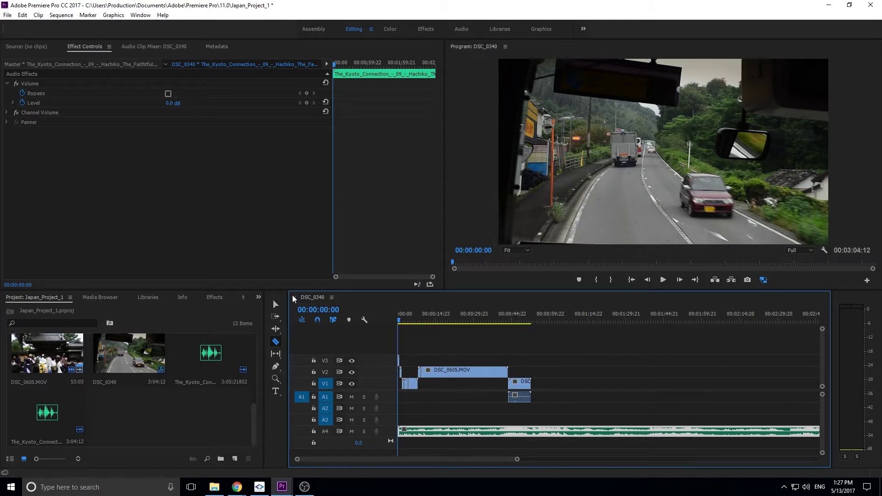
{"action": "left_click", "coordinate": [276, 304]}
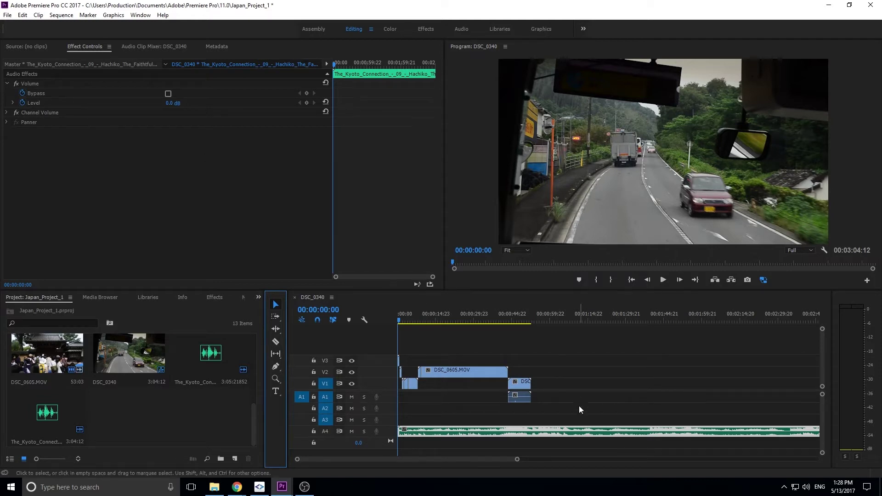
- Dismiss the music clip's context menu, choose Edit in Adobe Audition > Sequence, and acknowledge the update notice
{"action": "right_click", "coordinate": [469, 435]}
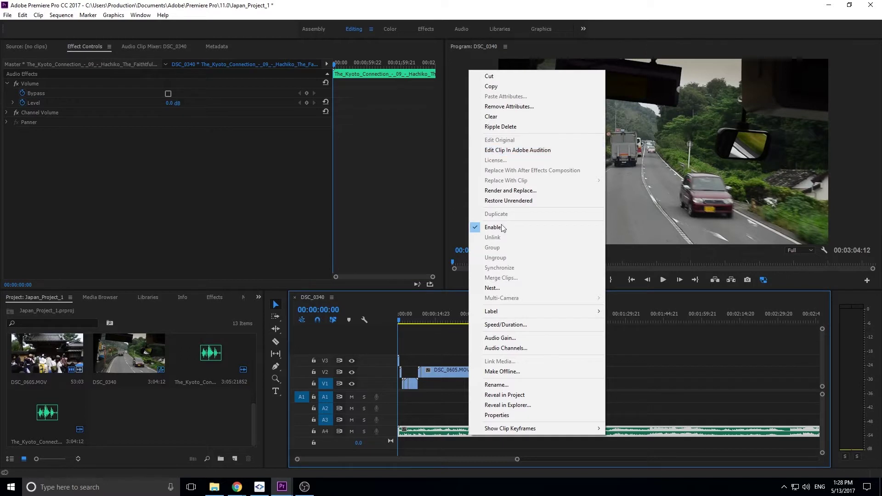
{"action": "left_click", "coordinate": [747, 386]}
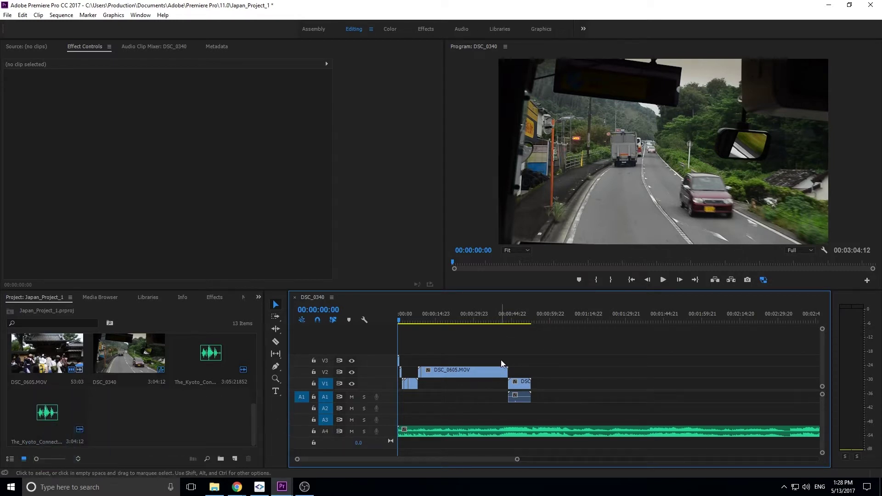
{"action": "left_click", "coordinate": [39, 15]}
{"action": "mouse_move", "coordinate": [22, 15]}
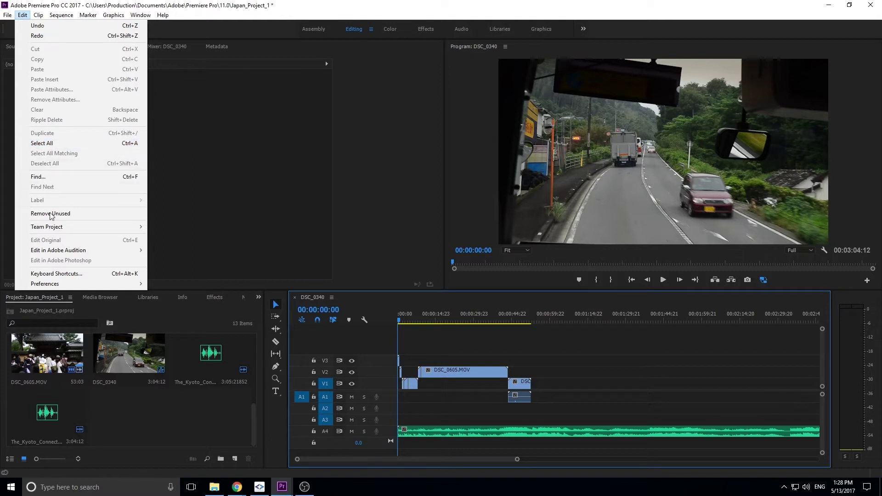
{"action": "mouse_move", "coordinate": [54, 252]}
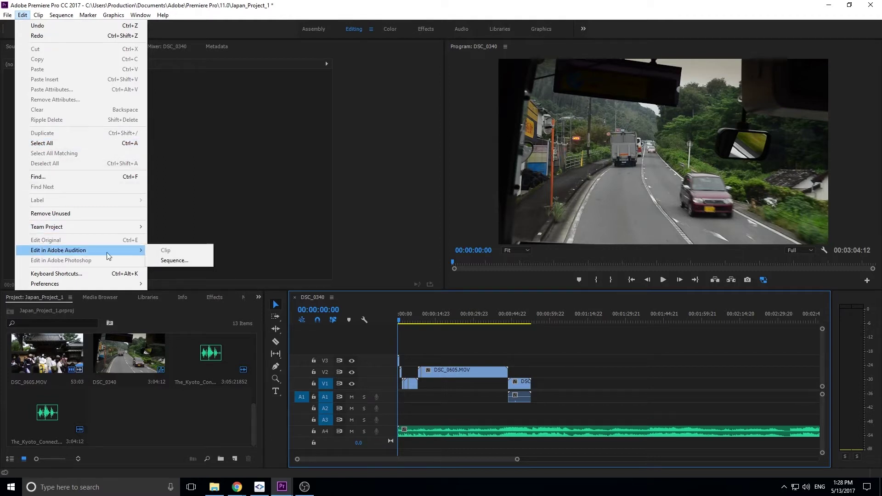
{"action": "left_click", "coordinate": [202, 262]}
{"action": "left_click", "coordinate": [521, 266]}
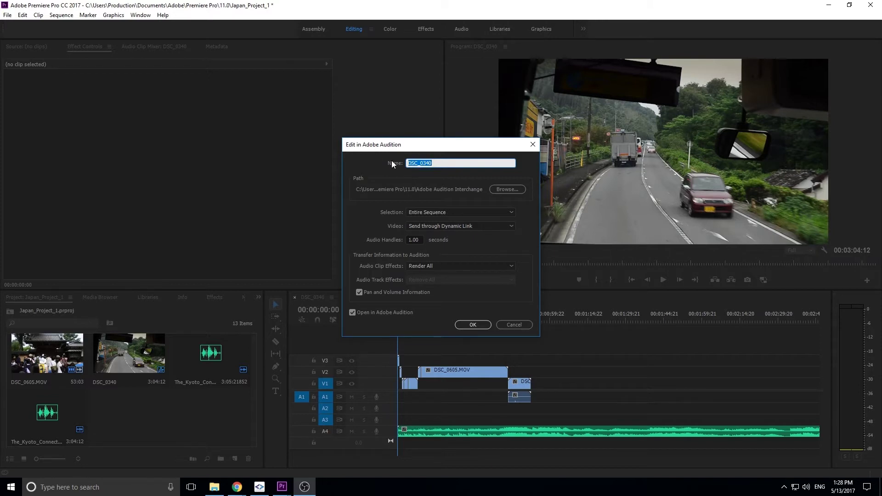
- Keep Entire Sequence as the selection, send DSC_0340 to Audition, and overwrite the existing export
{"action": "left_click", "coordinate": [406, 212]}
{"action": "left_click", "coordinate": [404, 212]}
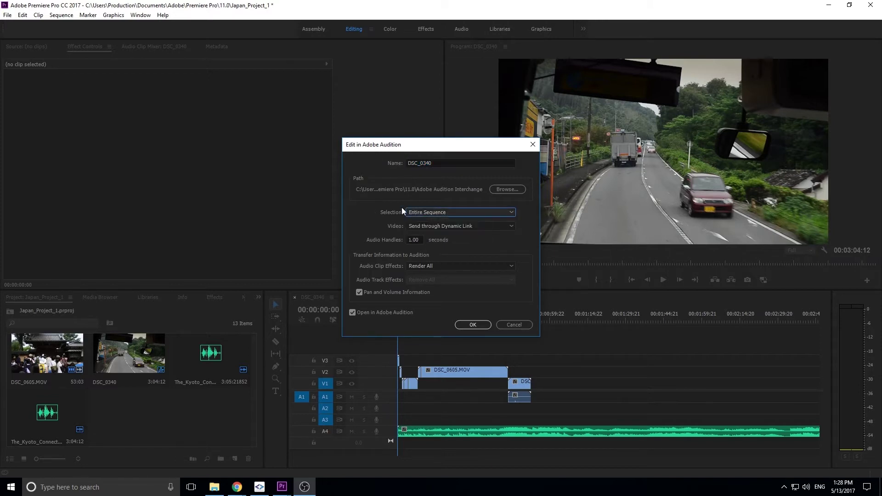
{"action": "left_click", "coordinate": [450, 211]}
{"action": "left_click", "coordinate": [417, 213]}
{"action": "left_click", "coordinate": [478, 325]}
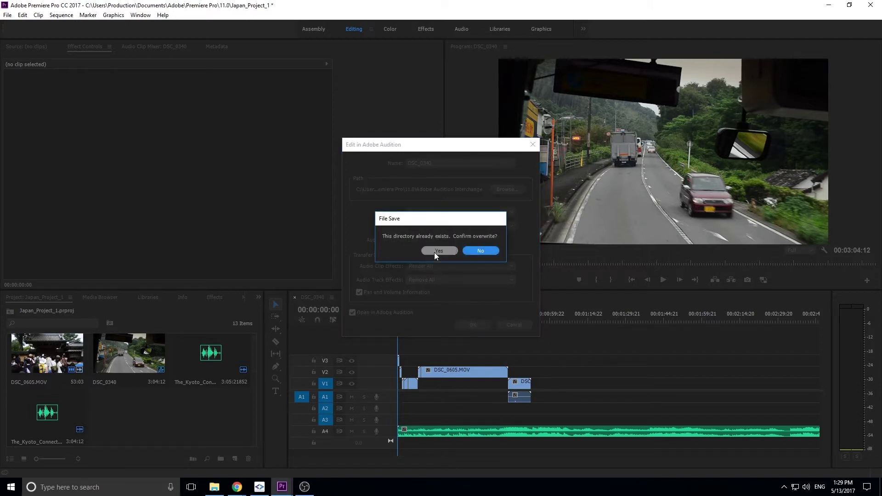
{"action": "left_click", "coordinate": [436, 251]}
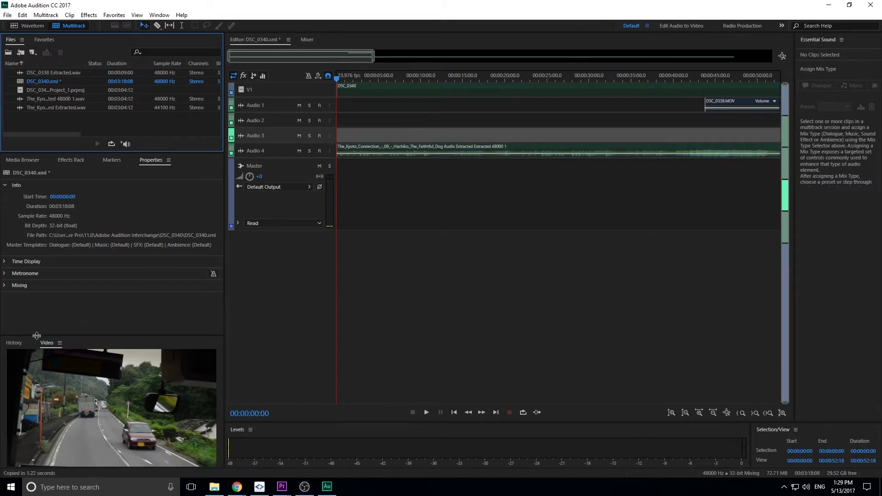
- Redock the Video panel ahead of History in the lower-left group and briefly play the session
{"action": "left_click", "coordinate": [13, 343]}
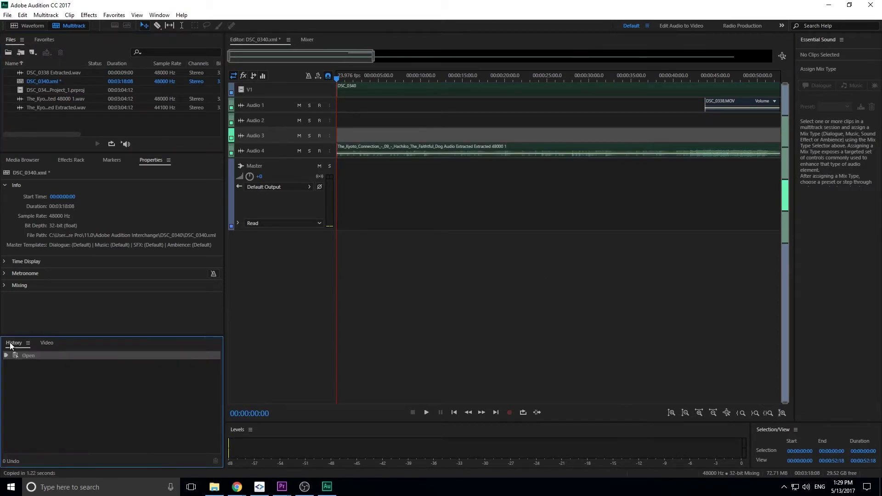
{"action": "left_click", "coordinate": [50, 344]}
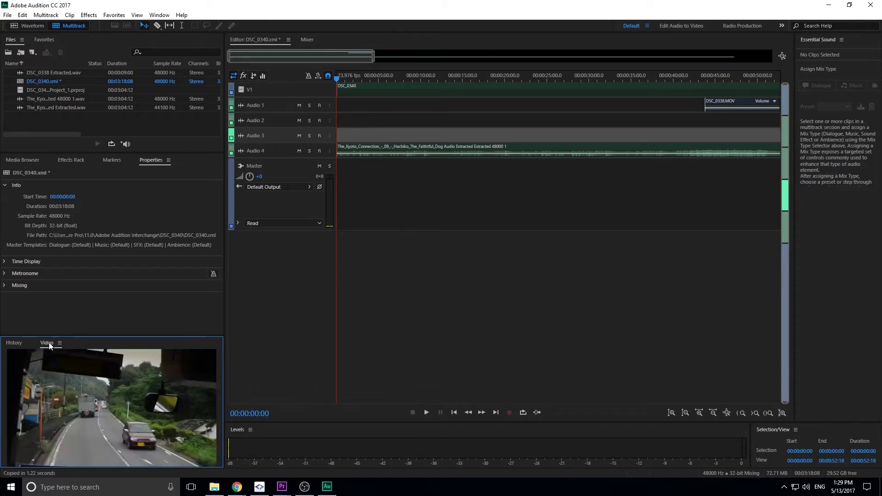
{"action": "left_click_drag", "start_coordinate": [49, 345], "coordinate": [813, 225]}
{"action": "left_click_drag", "start_coordinate": [708, 249], "coordinate": [49, 326]}
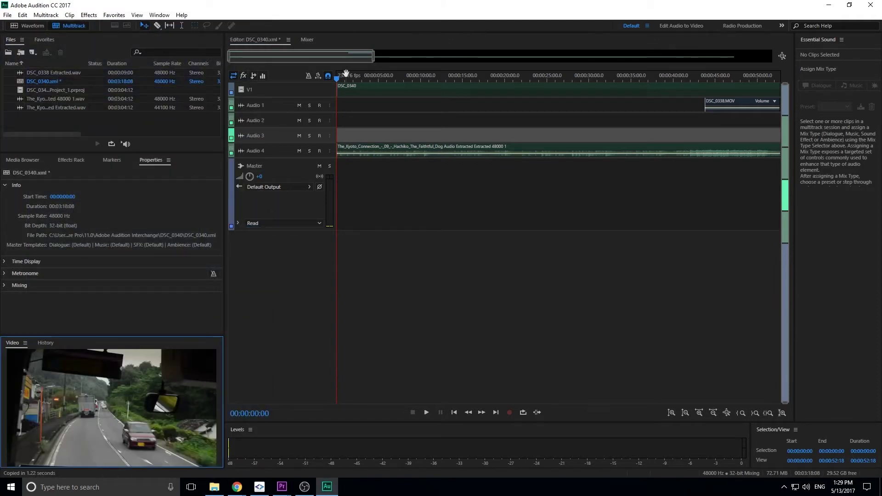
{"action": "left_click", "coordinate": [342, 79]}
{"action": "key", "text": "space"}
{"action": "key", "text": "space"}
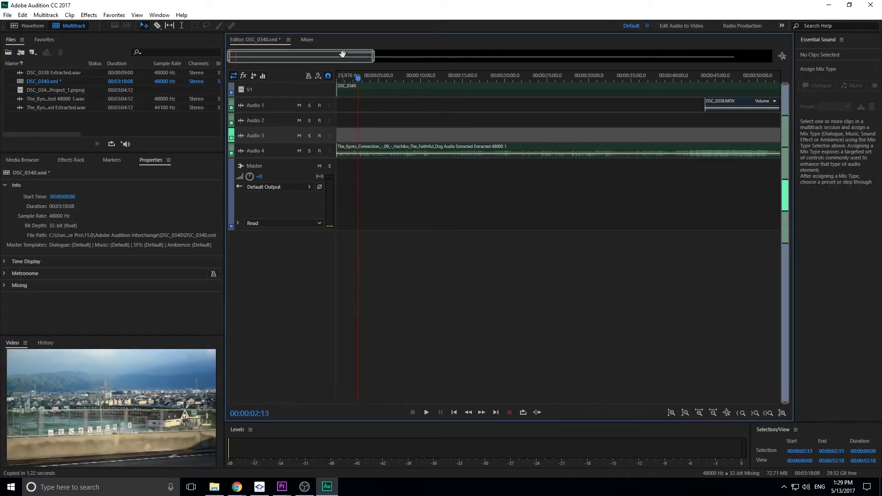
- Zoom the track heights in and out to bring the Audio 4 music clip into view
{"action": "scroll", "coordinate": [342, 53], "scroll_direction": "down", "scroll_amount": 5}
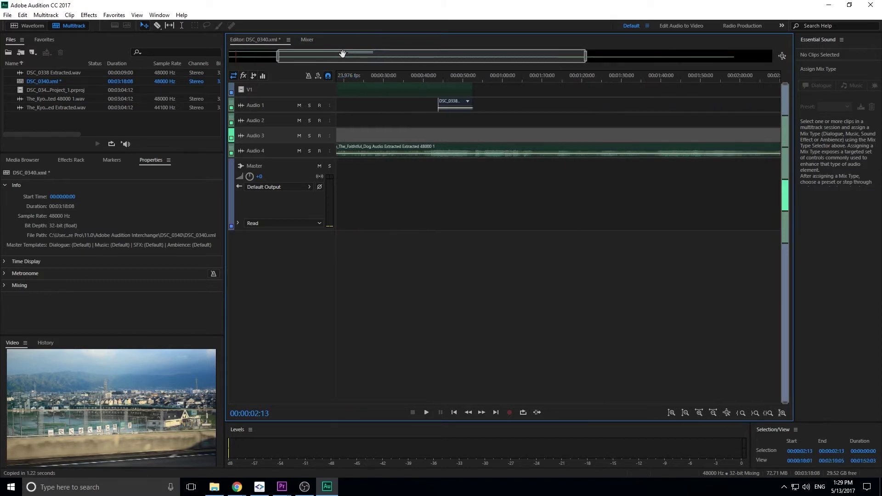
{"action": "scroll", "coordinate": [342, 54], "scroll_direction": "up", "scroll_amount": 2}
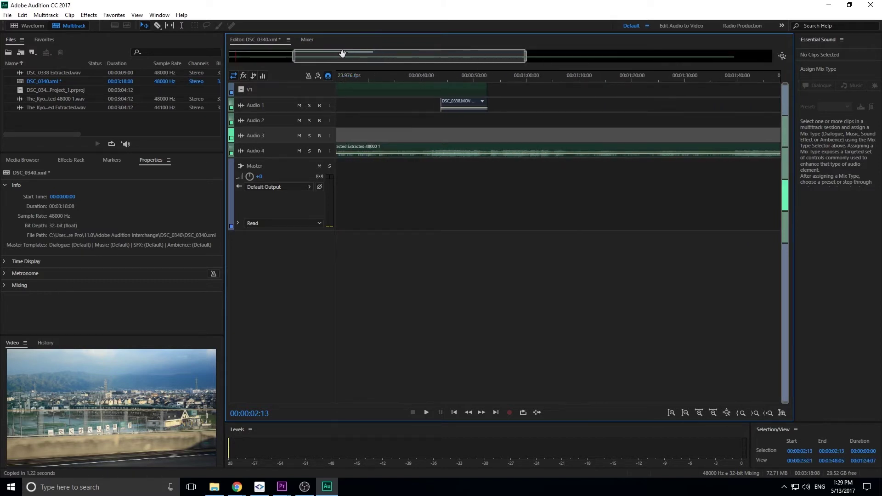
{"action": "scroll", "coordinate": [342, 53], "scroll_direction": "down", "scroll_amount": 4}
{"action": "scroll", "coordinate": [342, 54], "scroll_direction": "up", "scroll_amount": 1}
{"action": "scroll", "coordinate": [627, 56], "scroll_direction": "down", "scroll_amount": 1}
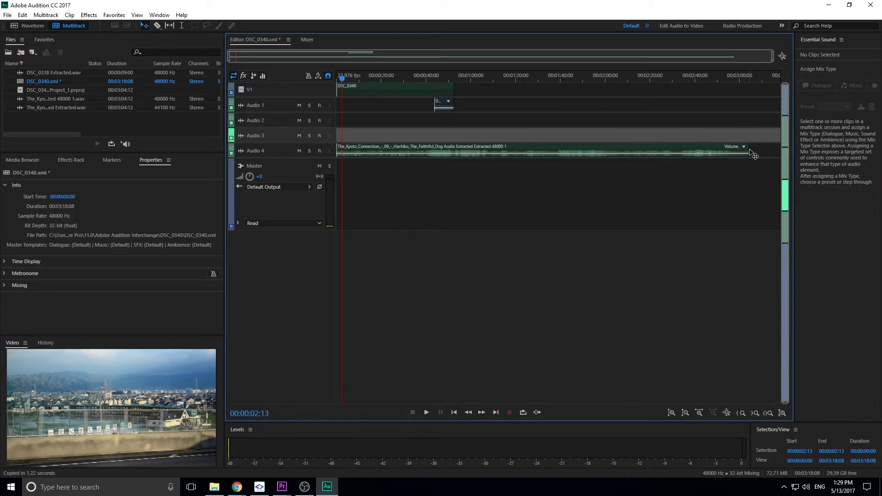
{"action": "scroll", "coordinate": [293, 327], "scroll_direction": "up", "scroll_amount": 2}
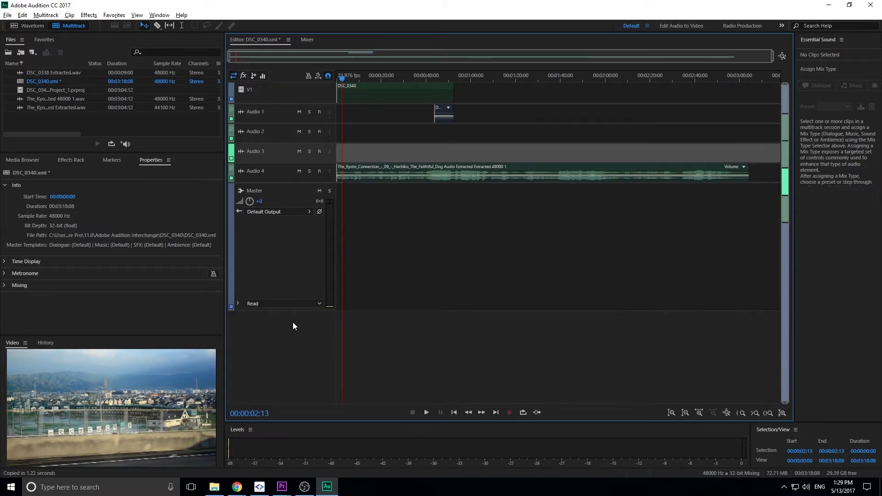
{"action": "scroll", "coordinate": [299, 313], "scroll_direction": "down", "scroll_amount": 1}
{"action": "scroll", "coordinate": [322, 285], "scroll_direction": "up", "scroll_amount": 1}
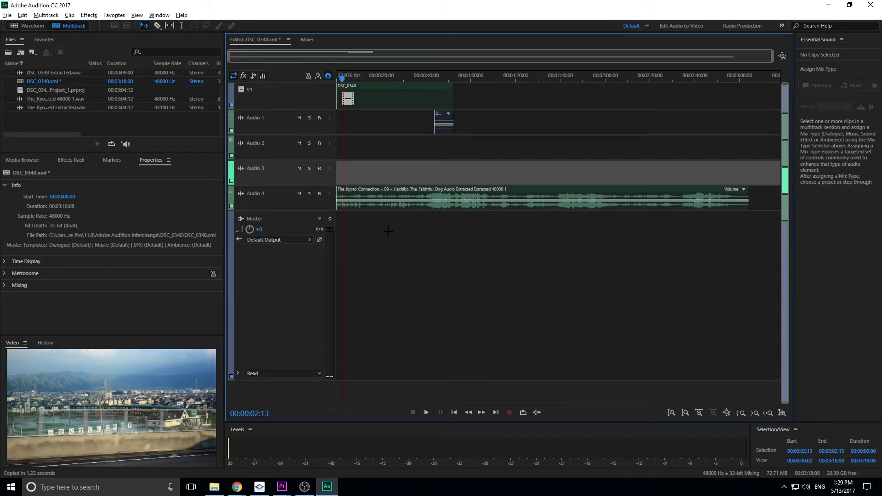
{"action": "key", "text": "alt"}
{"action": "left_click", "coordinate": [748, 196]}
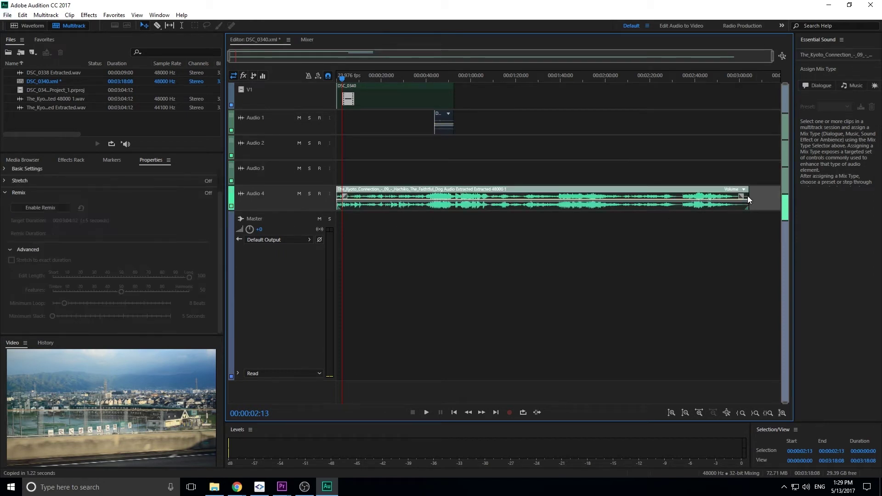
{"action": "left_click_drag", "start_coordinate": [748, 197], "coordinate": [454, 209]}
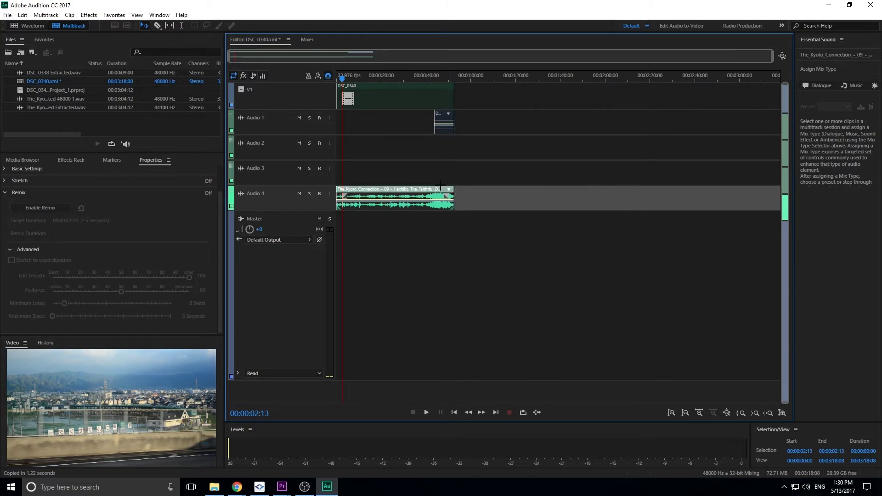
{"action": "left_click", "coordinate": [443, 76]}
{"action": "left_click_drag", "start_coordinate": [445, 76], "coordinate": [453, 75]}
{"action": "key", "text": "space"}
{"action": "key", "text": "space"}
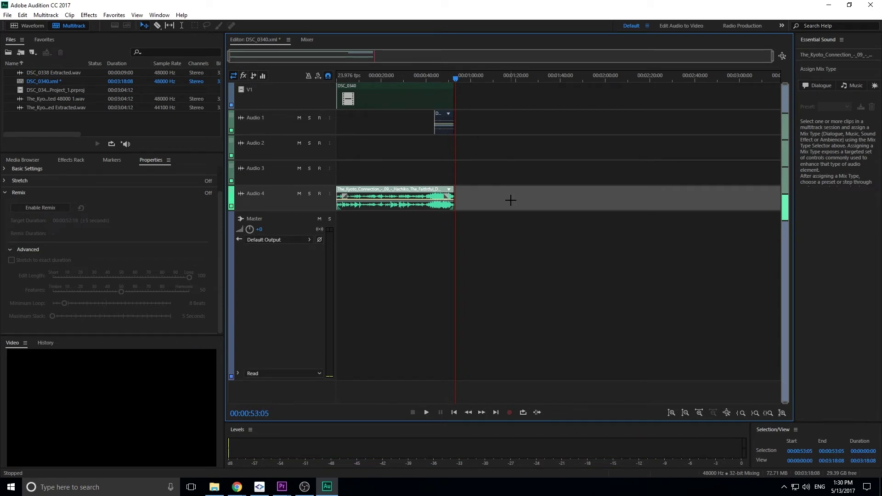
{"action": "key", "text": "ctrl+z"}
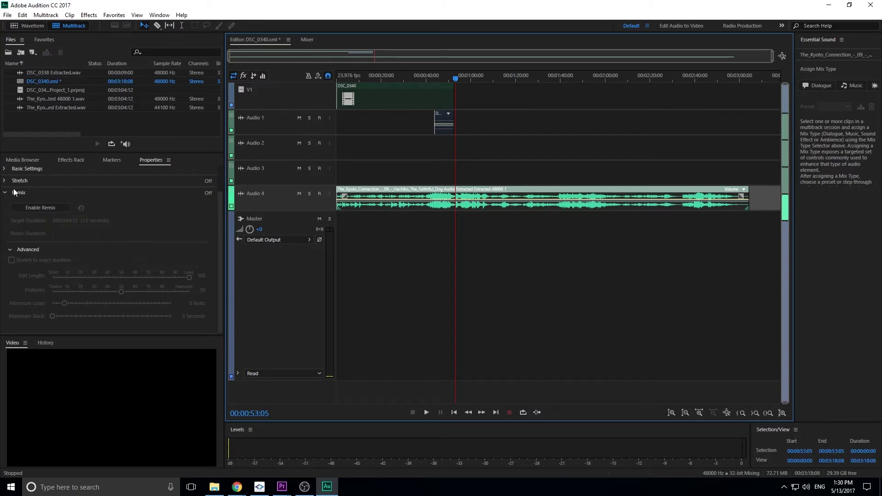
{"action": "left_click", "coordinate": [19, 160]}
{"action": "left_click", "coordinate": [83, 161]}
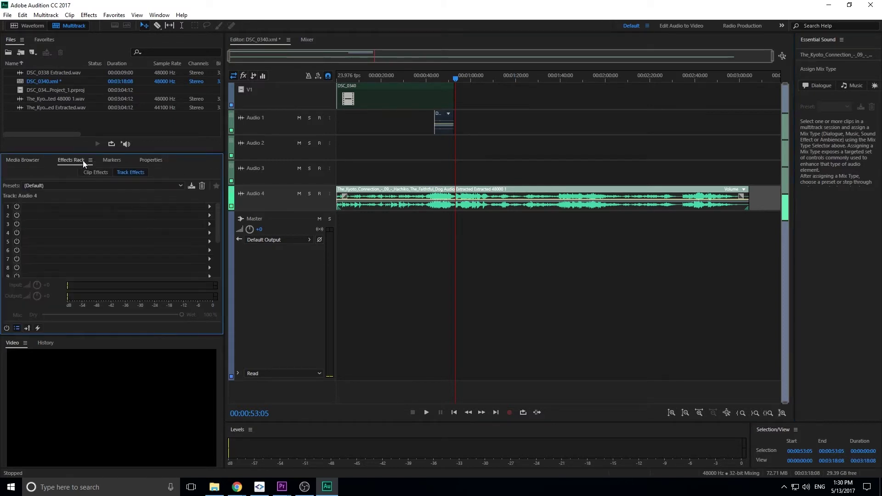
{"action": "left_click", "coordinate": [145, 161]}
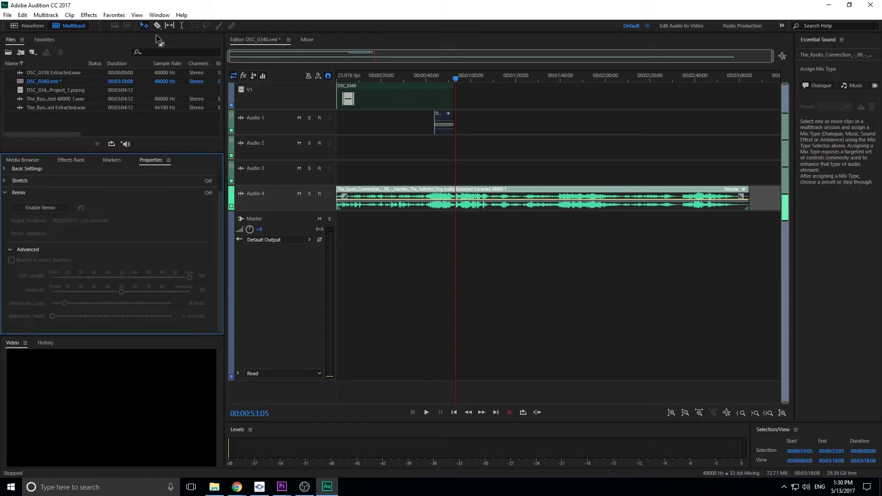
{"action": "left_click", "coordinate": [159, 15]}
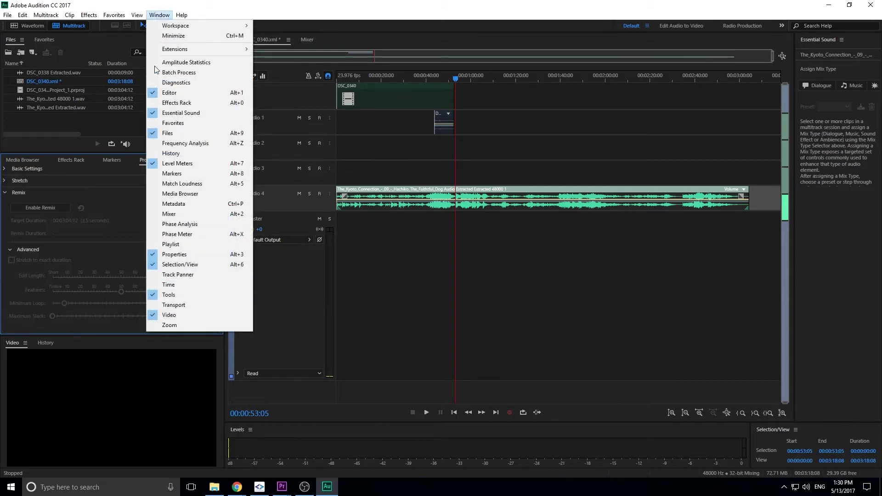
{"action": "left_click", "coordinate": [117, 196]}
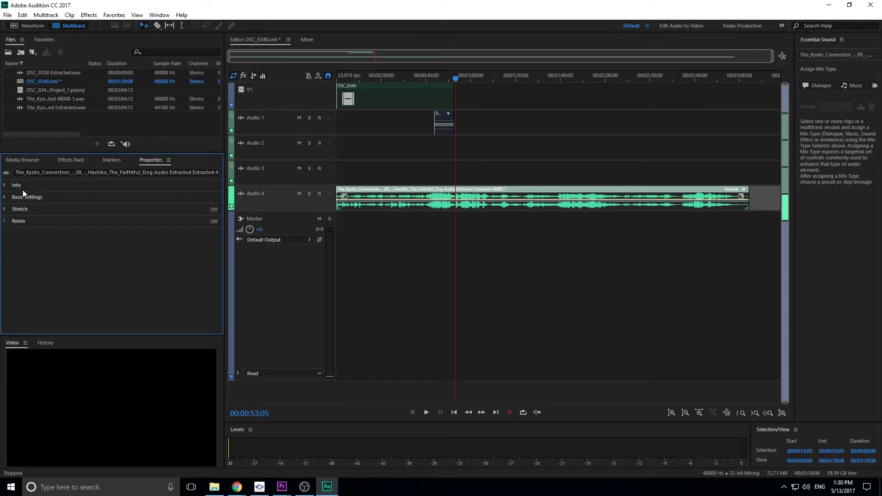
{"action": "left_click", "coordinate": [17, 222]}
{"action": "scroll", "coordinate": [140, 242], "scroll_direction": "down", "scroll_amount": 1}
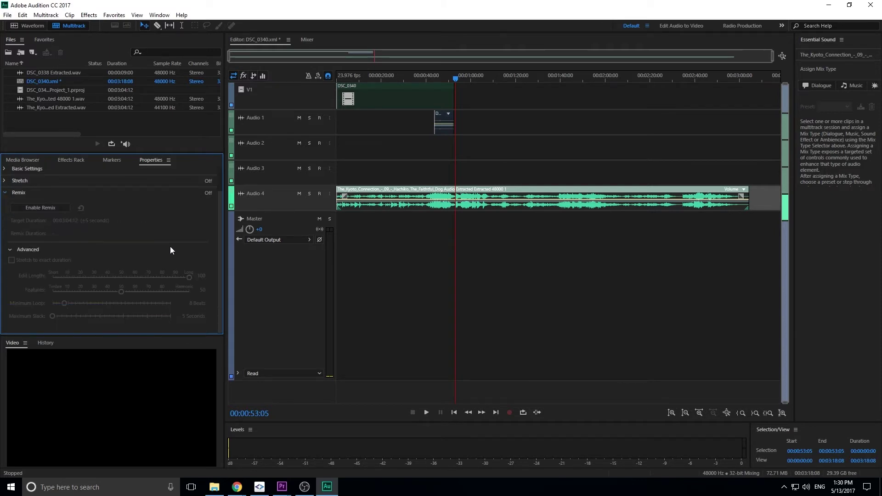
- Enable Remix on the Kyoto music clip and drag its right edge back to the video's end
{"action": "left_click", "coordinate": [43, 209]}
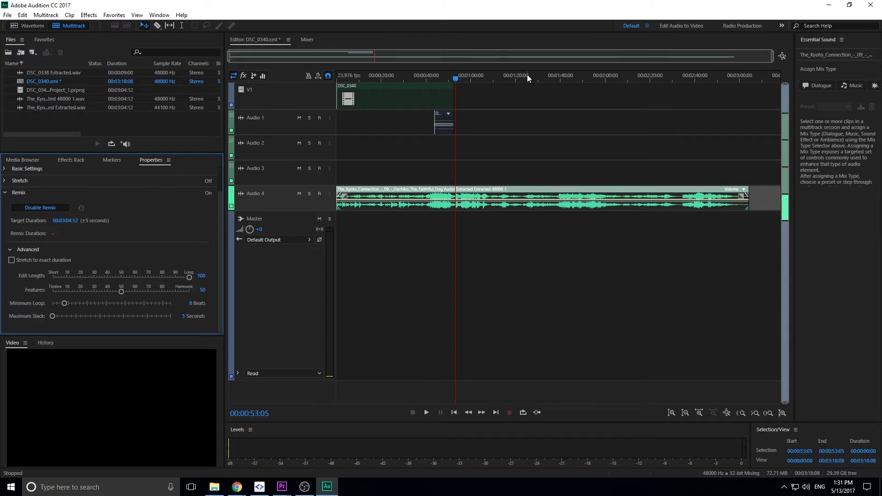
{"action": "left_click", "coordinate": [549, 77]}
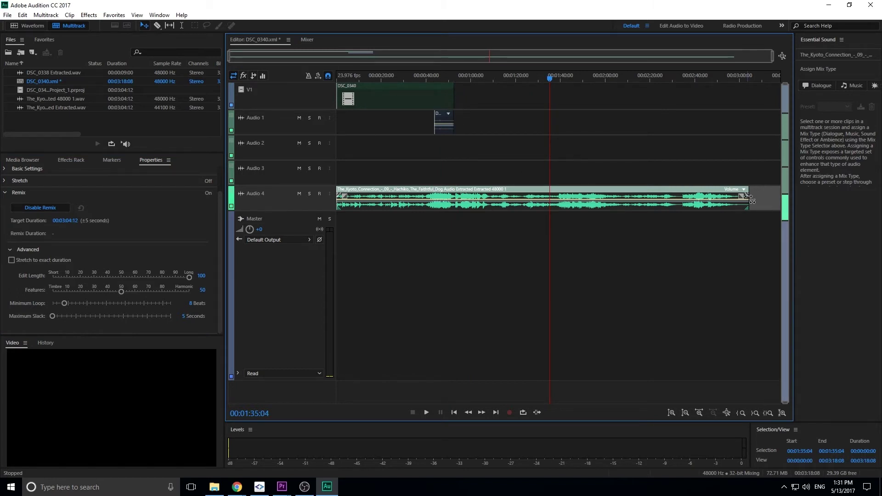
{"action": "left_click_drag", "start_coordinate": [750, 204], "coordinate": [455, 197]}
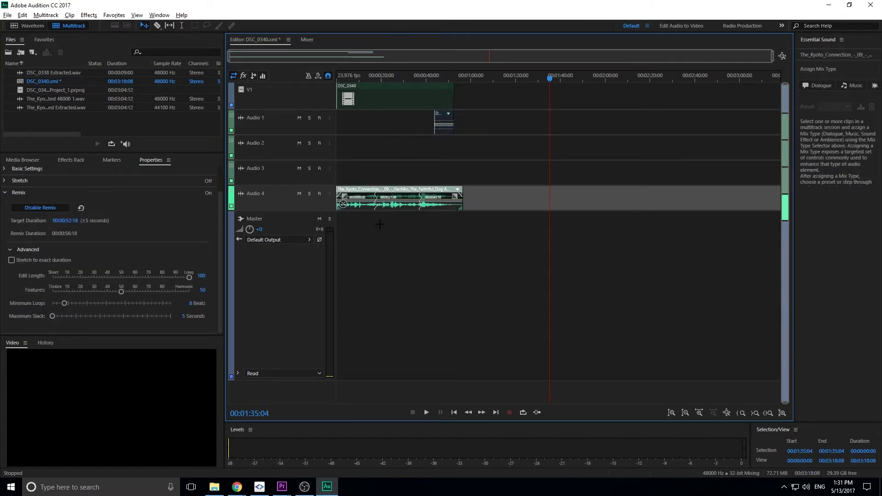
- Alt-scroll to enlarge the Audio 4 track and inspect the two remix seams in the 00:00:56:18 clip
{"action": "scroll", "coordinate": [380, 215], "scroll_direction": "up", "scroll_amount": 2}
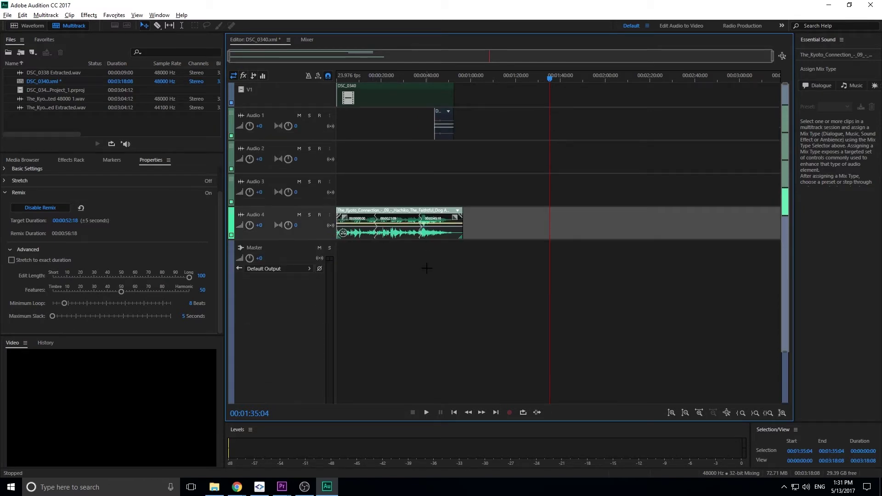
{"action": "key", "text": "alt"}
{"action": "key", "text": "Escape"}
{"action": "scroll", "coordinate": [302, 241], "scroll_direction": "down", "scroll_amount": 1}
{"action": "scroll", "coordinate": [302, 211], "scroll_direction": "up", "scroll_amount": 5}
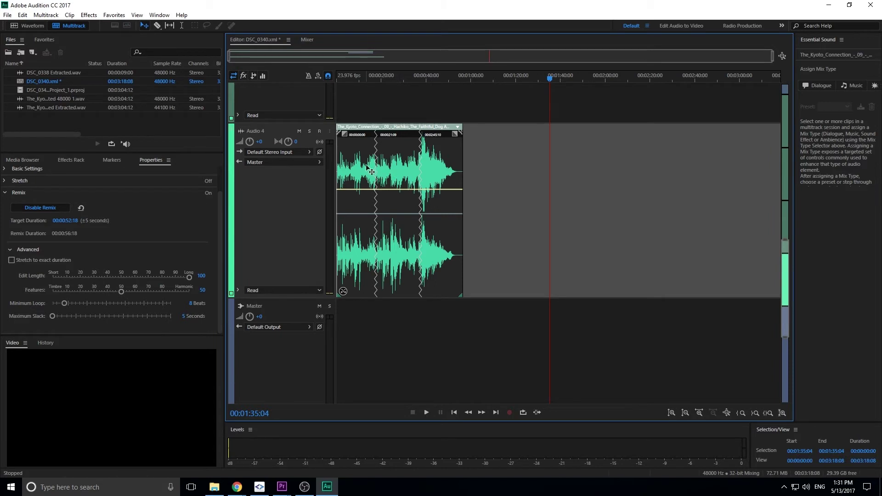
{"action": "left_click", "coordinate": [374, 77]}
{"action": "left_click_drag", "start_coordinate": [374, 78], "coordinate": [371, 77]}
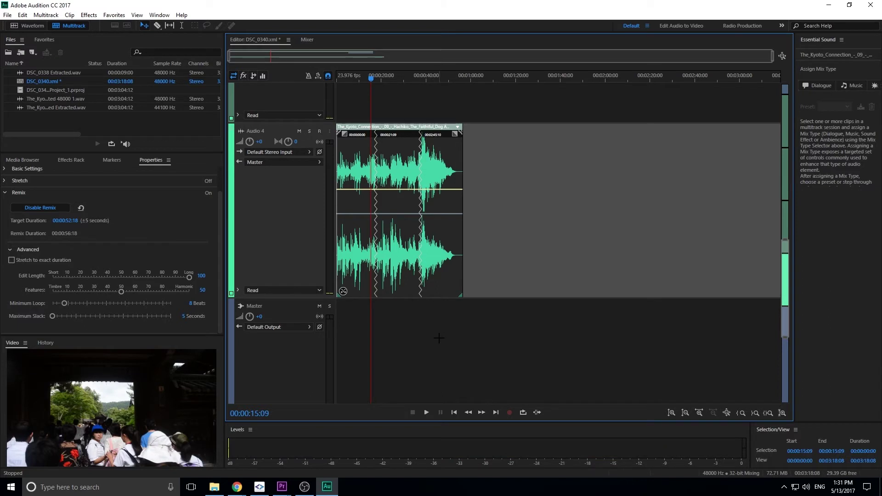
{"action": "key", "text": "space"}
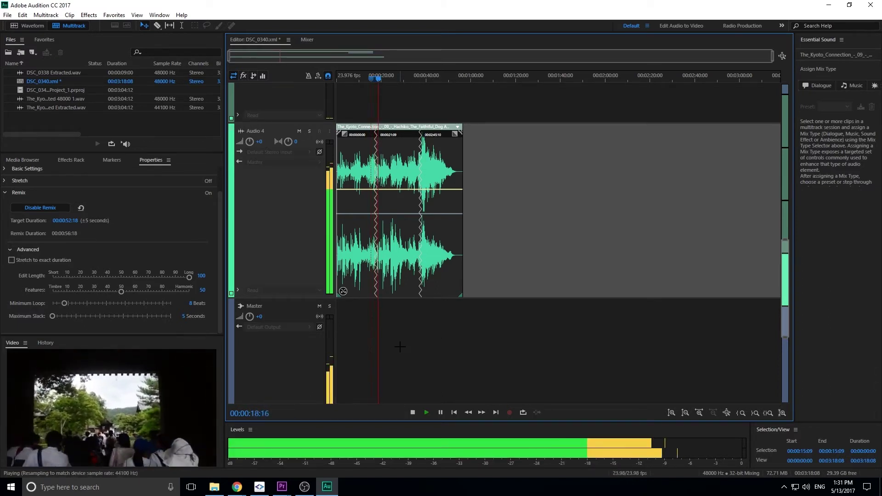
{"action": "key", "text": "space"}
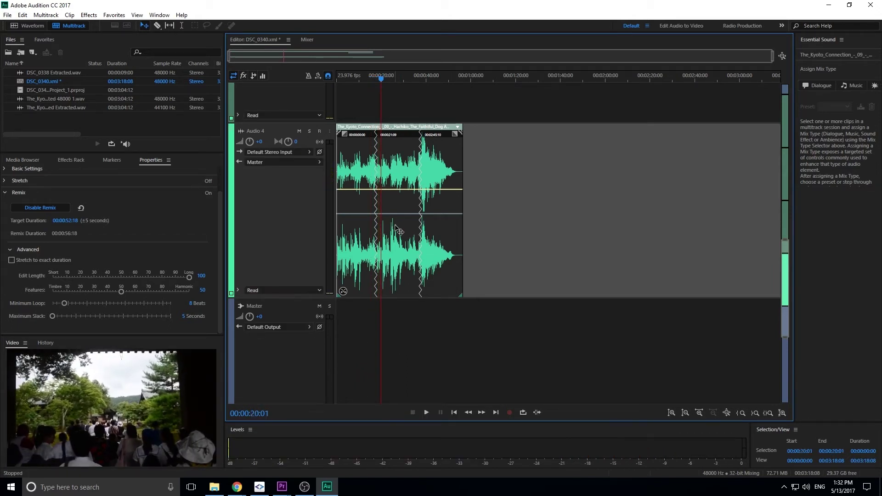
{"action": "left_click_drag", "start_coordinate": [381, 79], "coordinate": [375, 81]}
{"action": "key", "text": "space"}
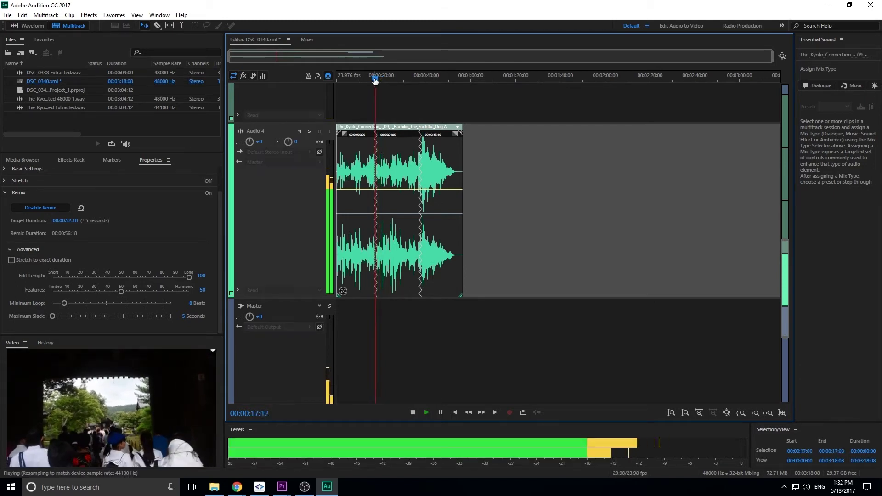
{"action": "key", "text": "space"}
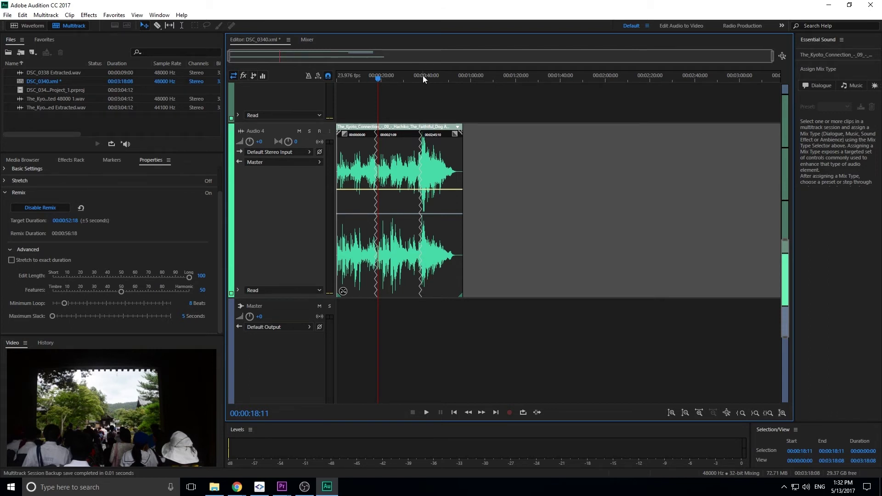
{"action": "left_click_drag", "start_coordinate": [422, 77], "coordinate": [418, 78]}
{"action": "key", "text": "space"}
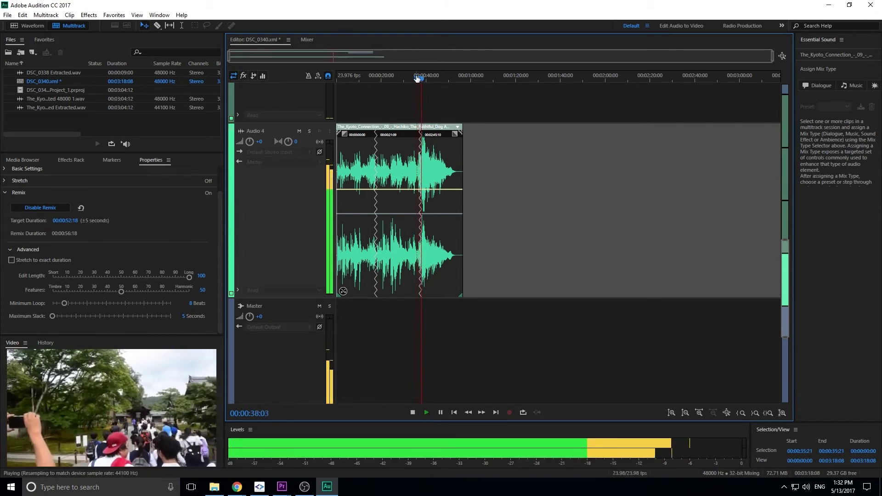
{"action": "key", "text": "space"}
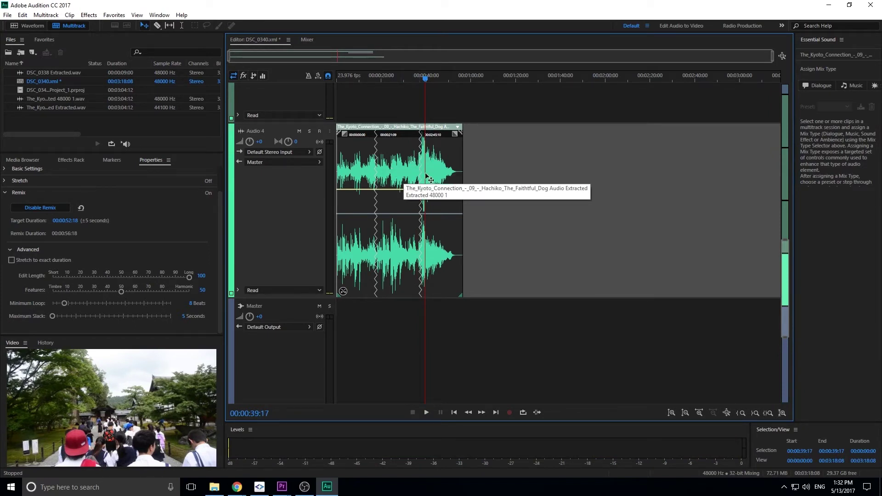
{"action": "left_click", "coordinate": [437, 78]}
{"action": "key", "text": "space"}
{"action": "left_click", "coordinate": [439, 78]}
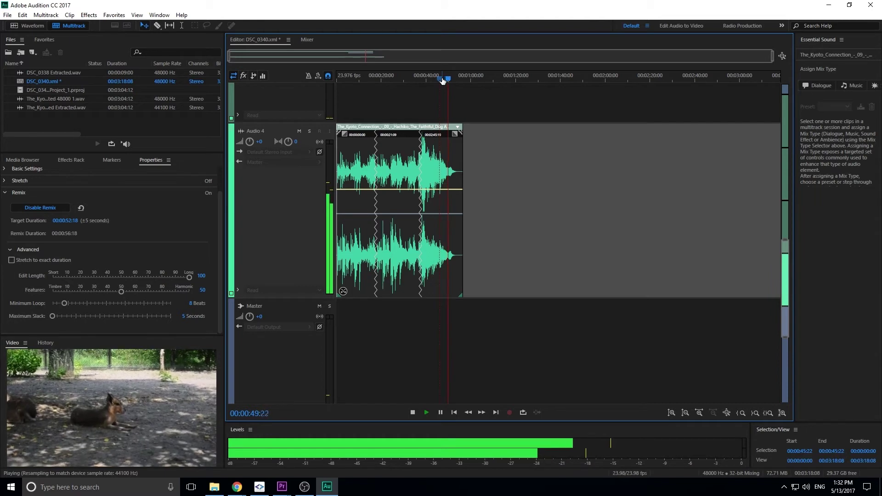
{"action": "key", "text": "space"}
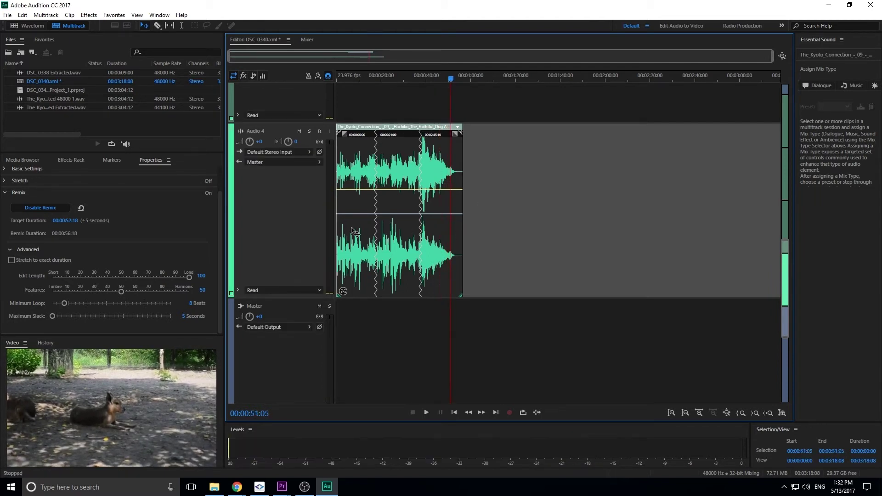
{"action": "scroll", "coordinate": [308, 215], "scroll_direction": "down", "scroll_amount": 2}
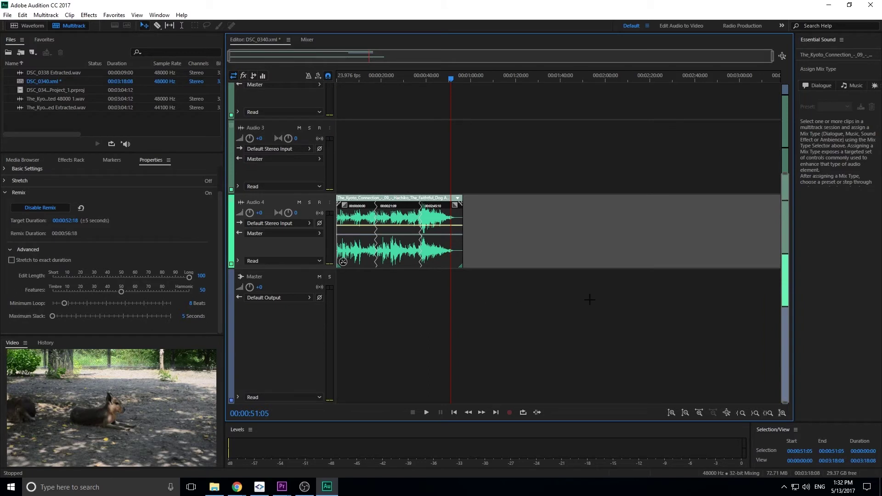
{"action": "scroll", "coordinate": [638, 314], "scroll_direction": "up", "scroll_amount": 2}
{"action": "scroll", "coordinate": [561, 214], "scroll_direction": "up", "scroll_amount": 1}
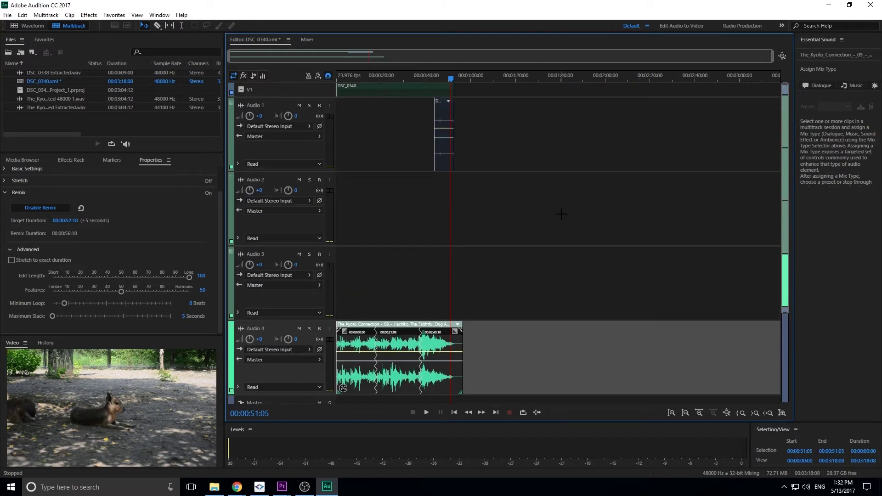
{"action": "scroll", "coordinate": [561, 213], "scroll_direction": "down", "scroll_amount": 1}
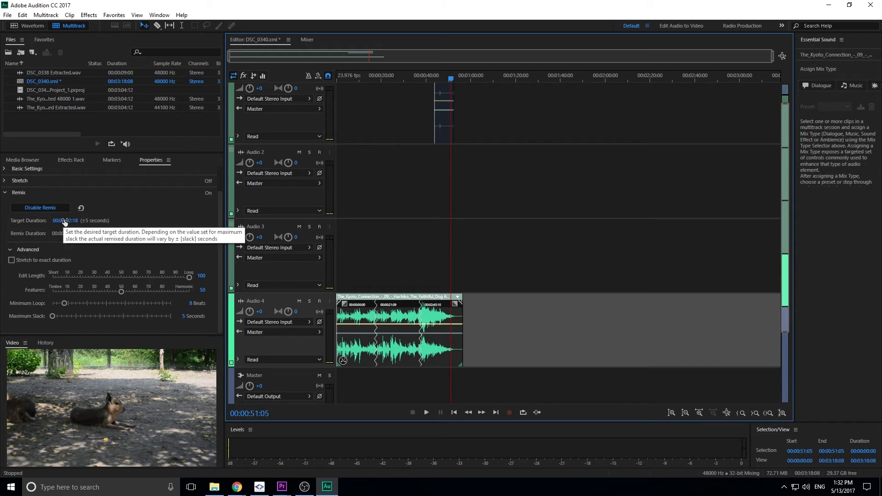
{"action": "scroll", "coordinate": [483, 199], "scroll_direction": "up", "scroll_amount": 1}
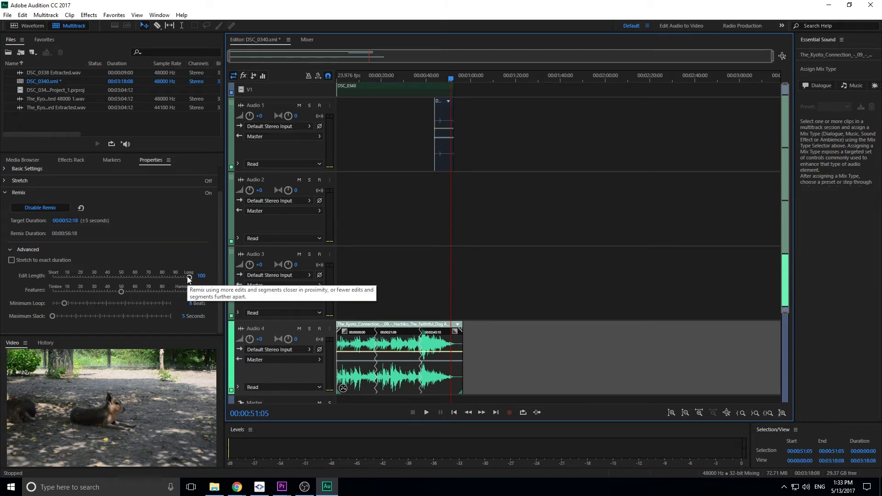
{"action": "left_click_drag", "start_coordinate": [188, 277], "coordinate": [152, 281]}
{"action": "left_click_drag", "start_coordinate": [71, 286], "coordinate": [71, 286]}
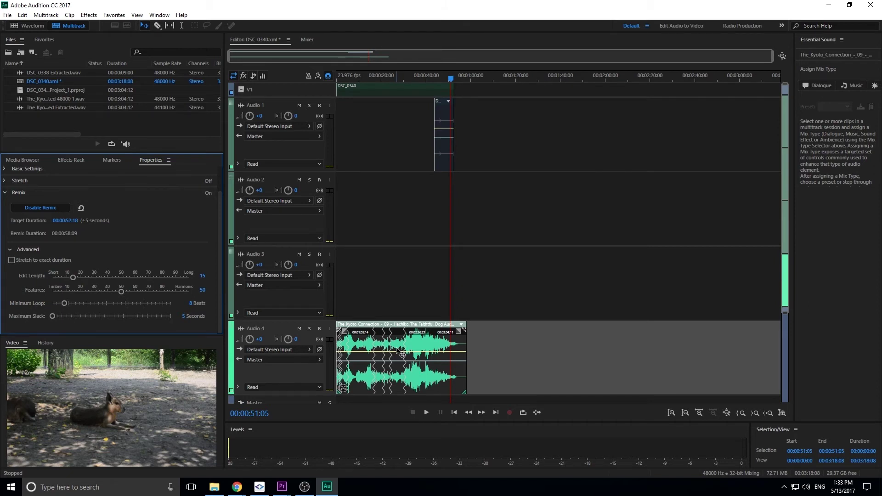
{"action": "left_click_drag", "start_coordinate": [74, 277], "coordinate": [189, 276]}
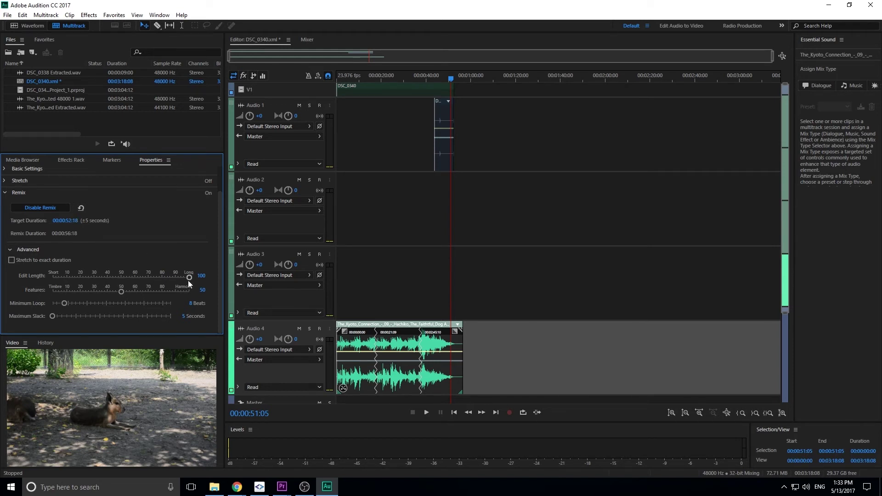
{"action": "left_click_drag", "start_coordinate": [188, 280], "coordinate": [102, 272]}
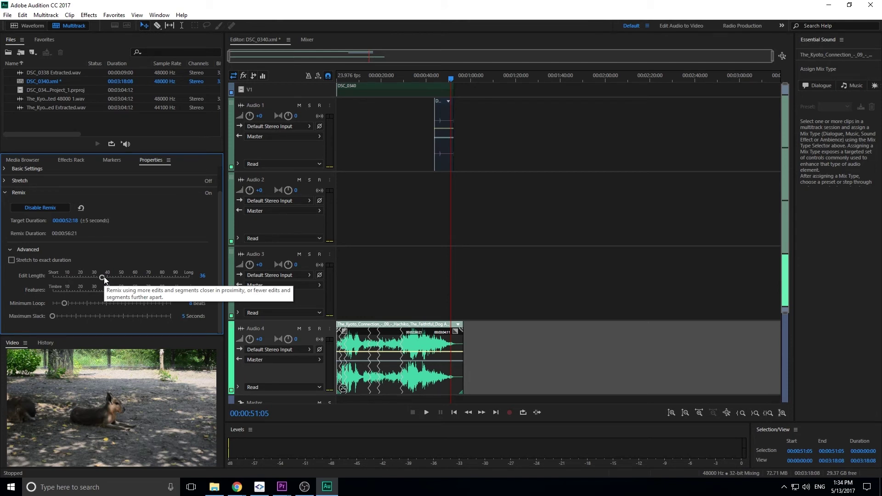
{"action": "left_click_drag", "start_coordinate": [104, 277], "coordinate": [135, 277]}
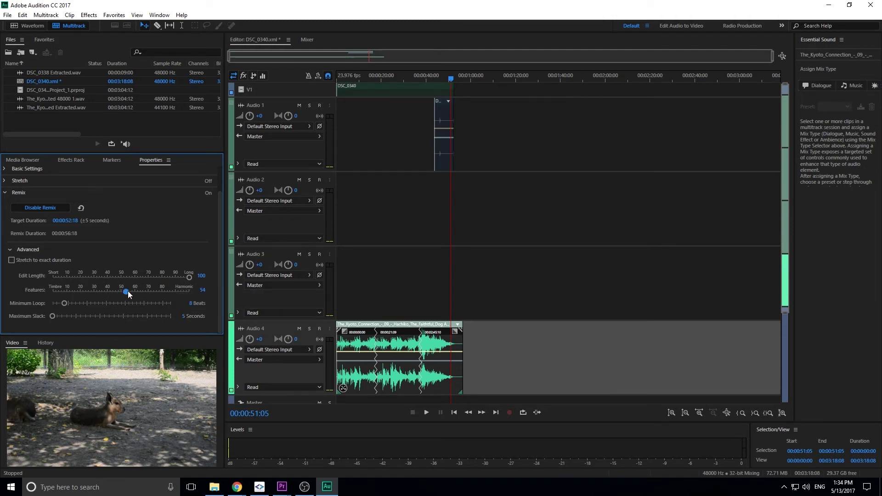
{"action": "left_click_drag", "start_coordinate": [135, 293], "coordinate": [148, 291]}
{"action": "left_click_drag", "start_coordinate": [122, 290], "coordinate": [123, 291]}
{"action": "mouse_move", "coordinate": [51, 317]}
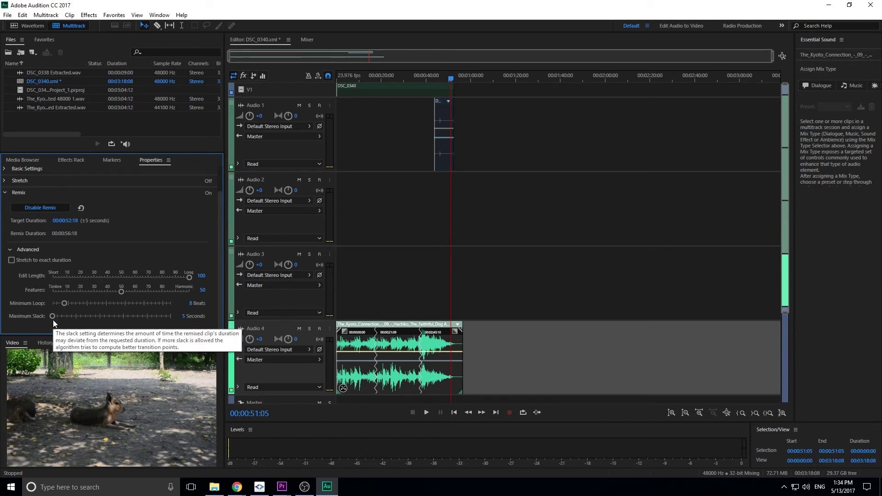
{"action": "left_click_drag", "start_coordinate": [54, 316], "coordinate": [155, 316]}
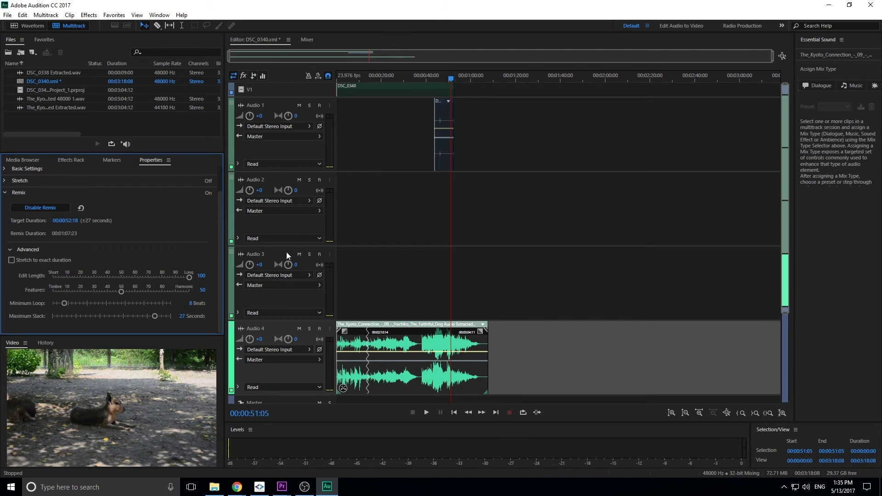
{"action": "left_click_drag", "start_coordinate": [155, 316], "coordinate": [27, 313]}
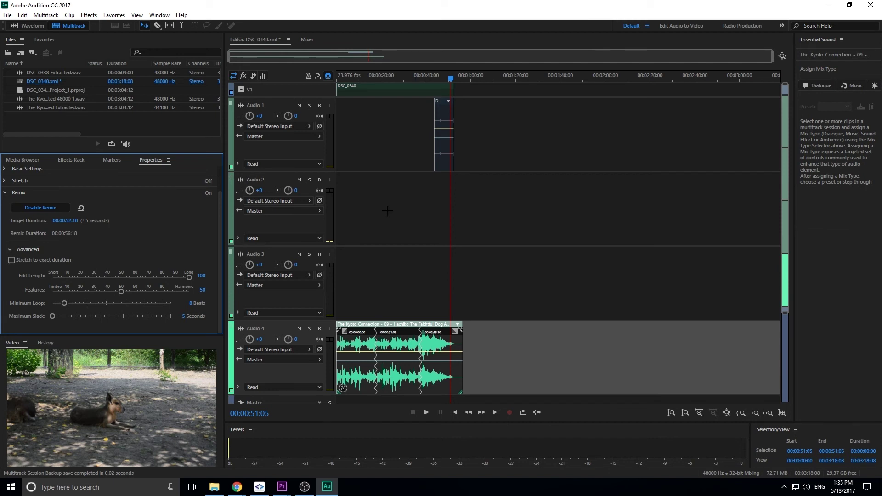
- Save the session with Ctrl+S and export it to Premiere Pro as a Stereo File mixdown
{"action": "key", "text": "ctrl+s"}
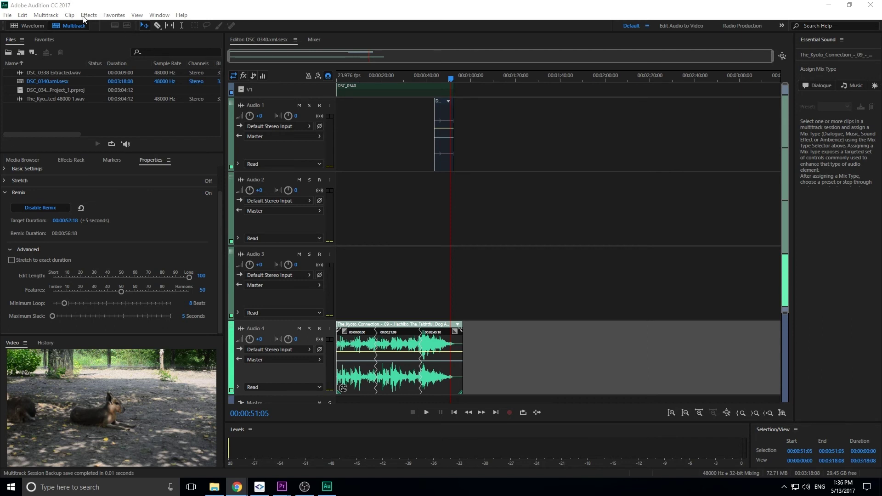
{"action": "left_click", "coordinate": [54, 17]}
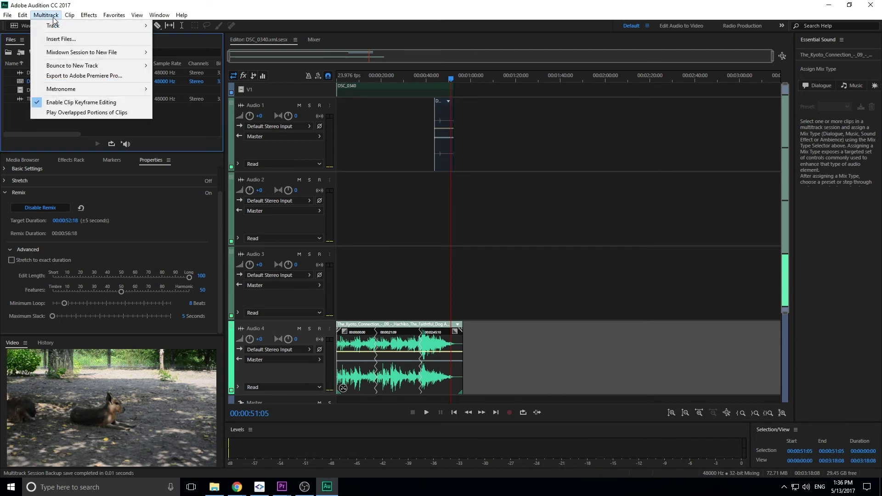
{"action": "left_click", "coordinate": [66, 77]}
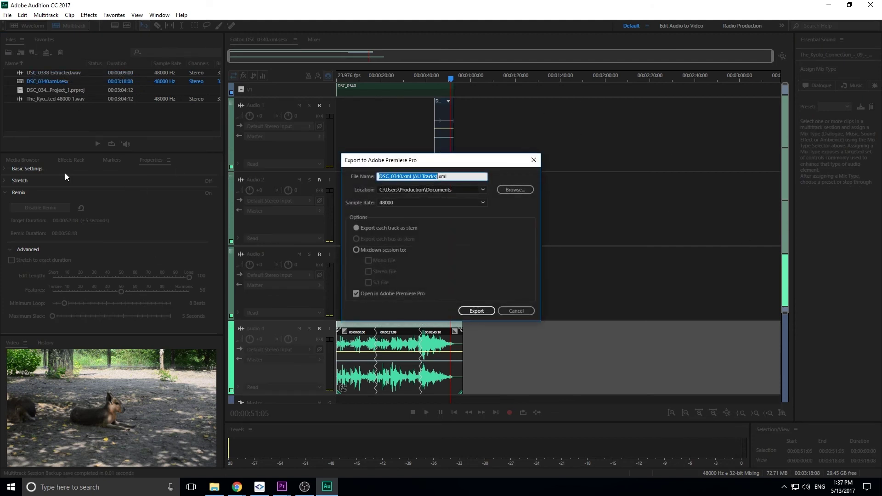
{"action": "left_click", "coordinate": [357, 249]}
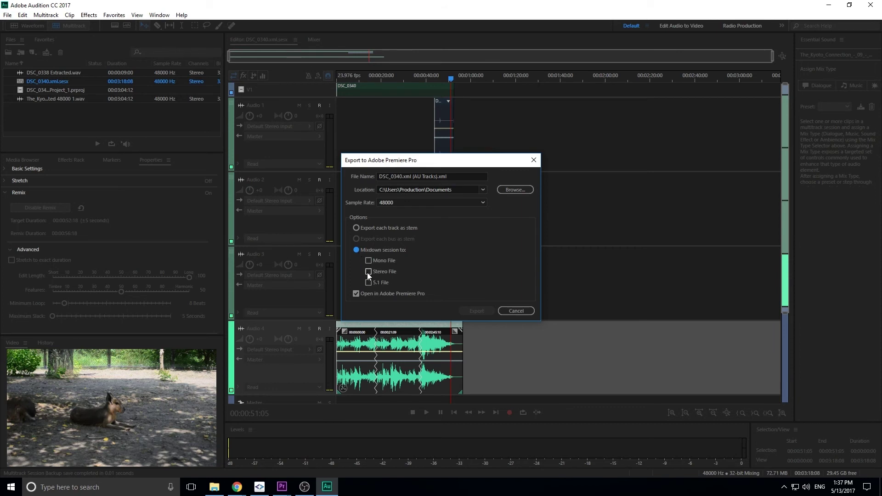
{"action": "left_click", "coordinate": [368, 272]}
{"action": "left_click", "coordinate": [486, 313]}
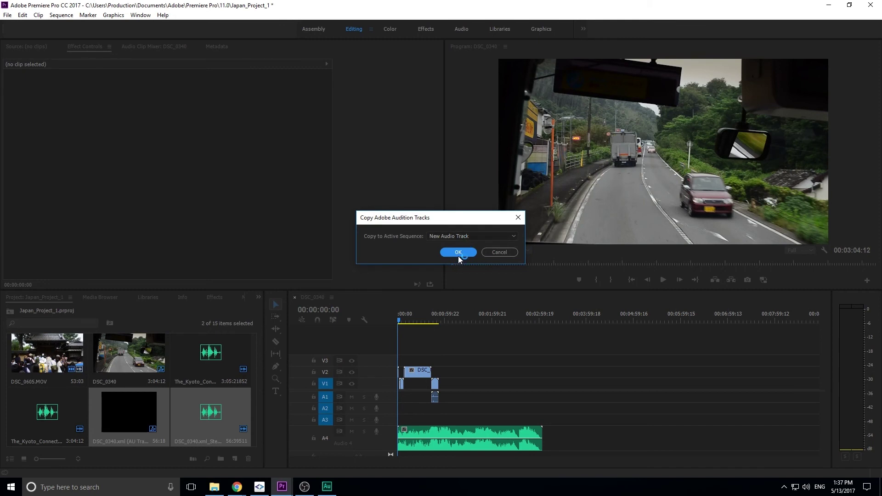
- Place the mixdown on new audio track A5, select that clip, and switch back to Audition
{"action": "left_click", "coordinate": [458, 252]}
{"action": "left_click_drag", "start_coordinate": [822, 408], "coordinate": [822, 420]}
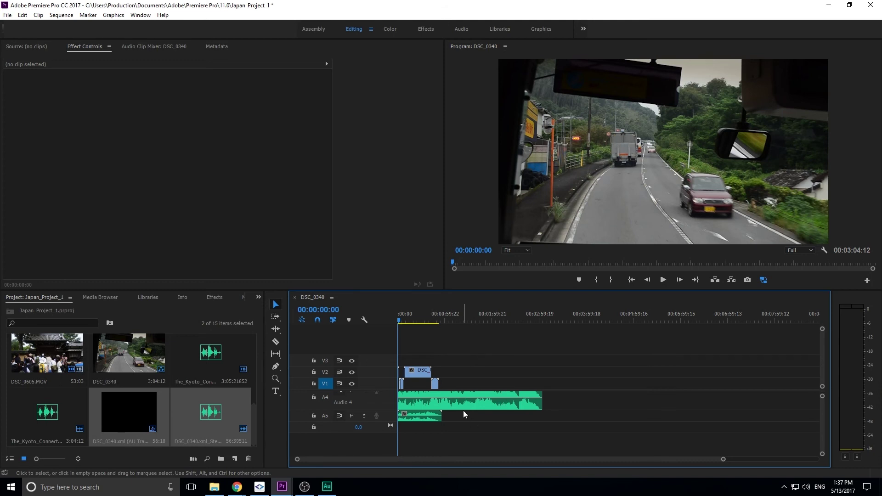
{"action": "left_click", "coordinate": [429, 414]}
{"action": "left_click", "coordinate": [327, 488]}
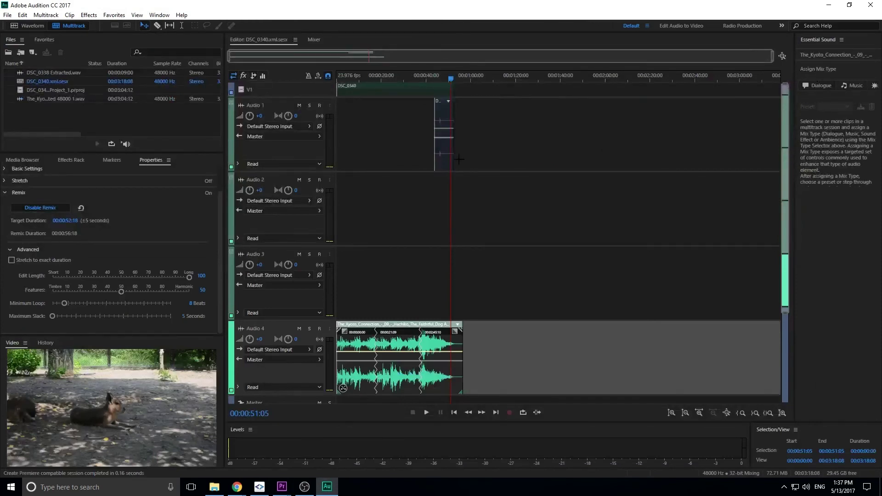
{"action": "left_click", "coordinate": [444, 117]}
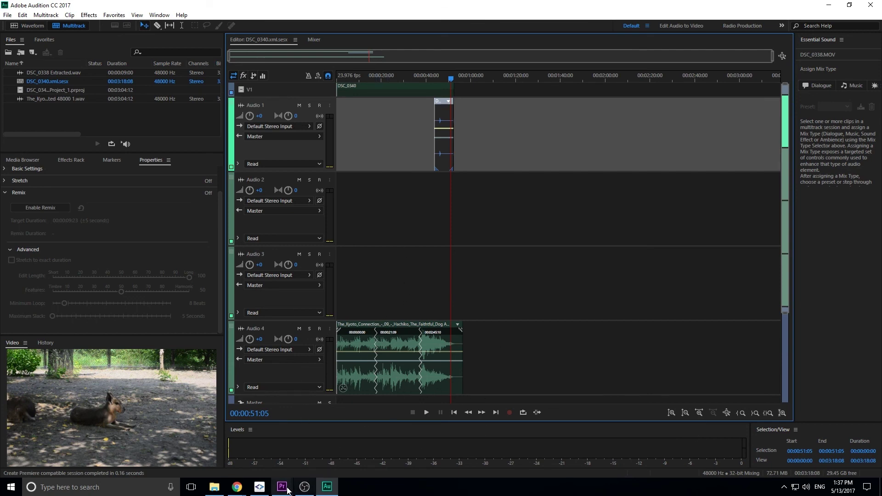
- Switch to Premiere Pro and delete the original long Kyoto music clip from track A4
{"action": "left_click", "coordinate": [283, 459]}
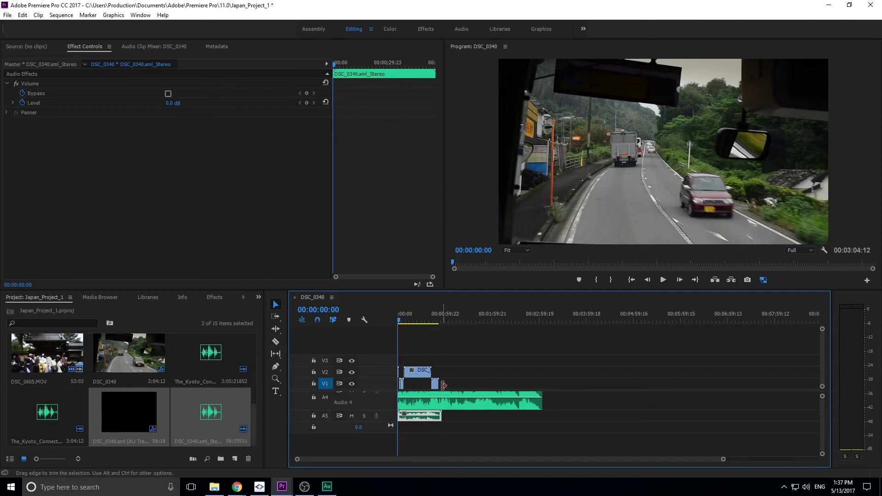
{"action": "left_click", "coordinate": [439, 407]}
{"action": "key", "text": "Delete"}
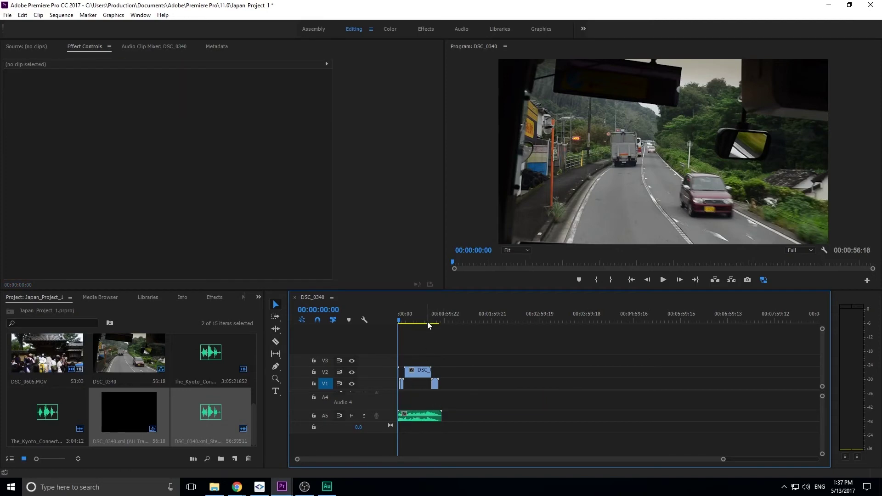
- Play the sequence from about 39 seconds to preview the remixed music ending
{"action": "left_click", "coordinate": [429, 322]}
{"action": "key", "text": "space"}
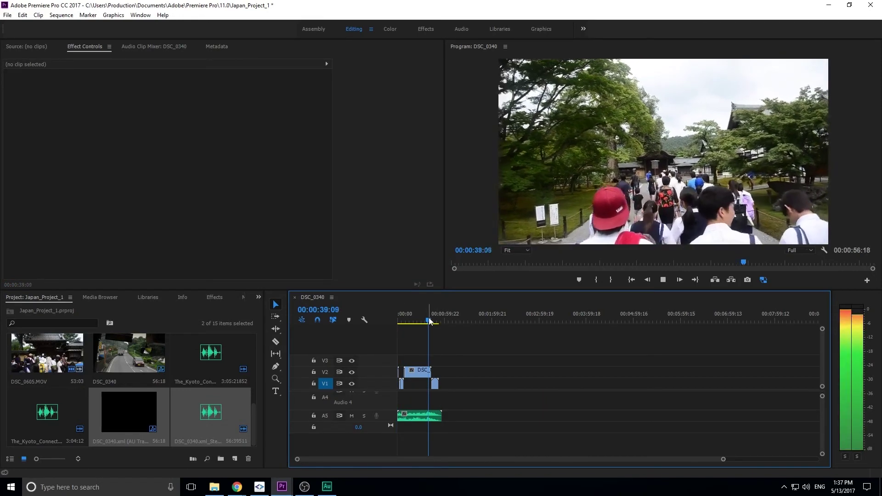
{"action": "key", "text": "space"}
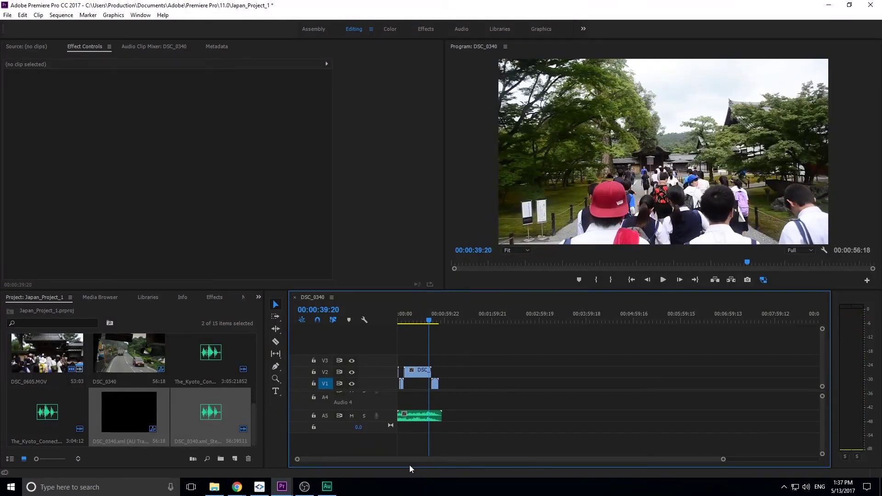